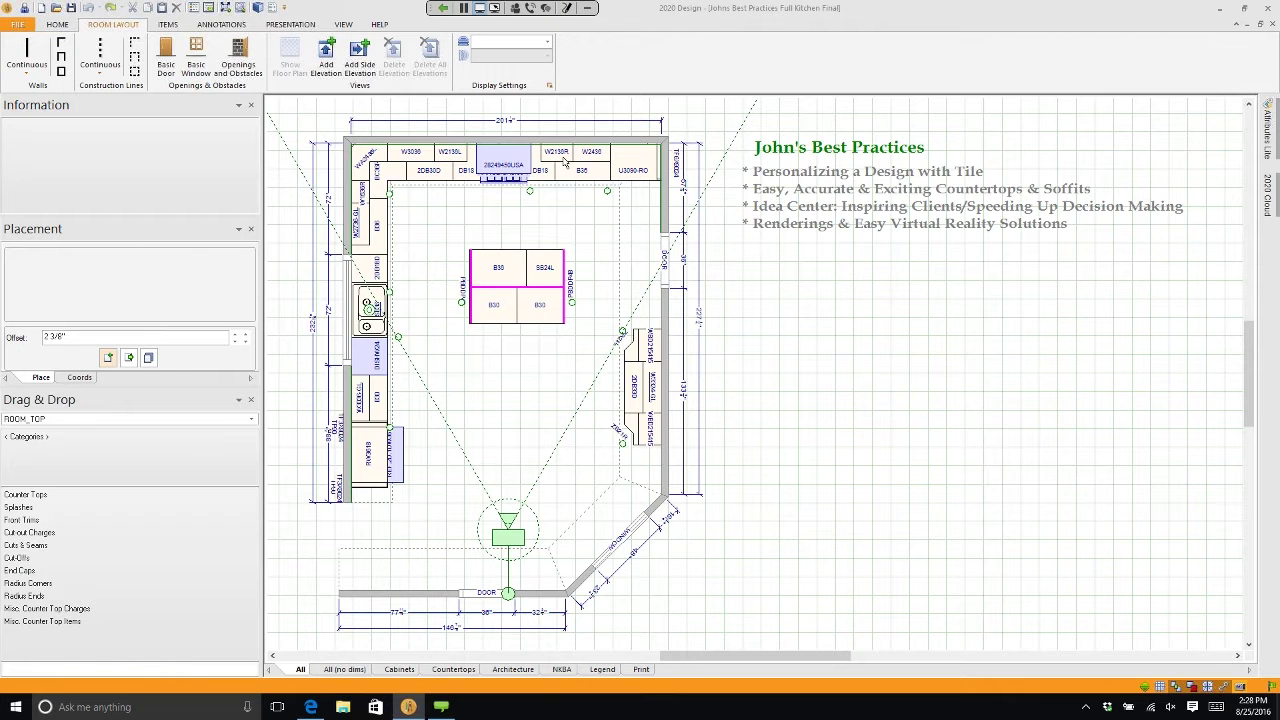
Step: Create a split-window elevation of the top wall showing its dimensioned wall and base cabinets
{"action": "left_click", "coordinate": [469, 194]}
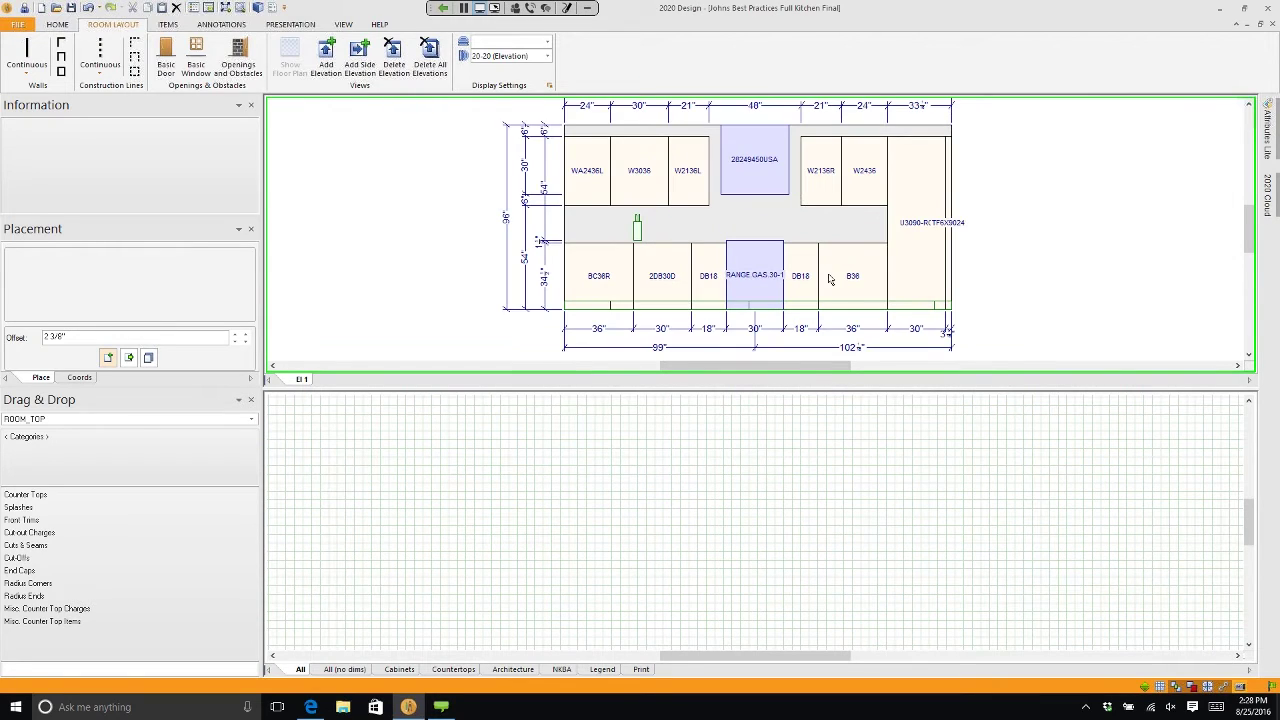
Step: Start the Surface tool from the ITEMS ribbon to trace on the back-wall elevation
{"action": "left_click", "coordinate": [168, 24]}
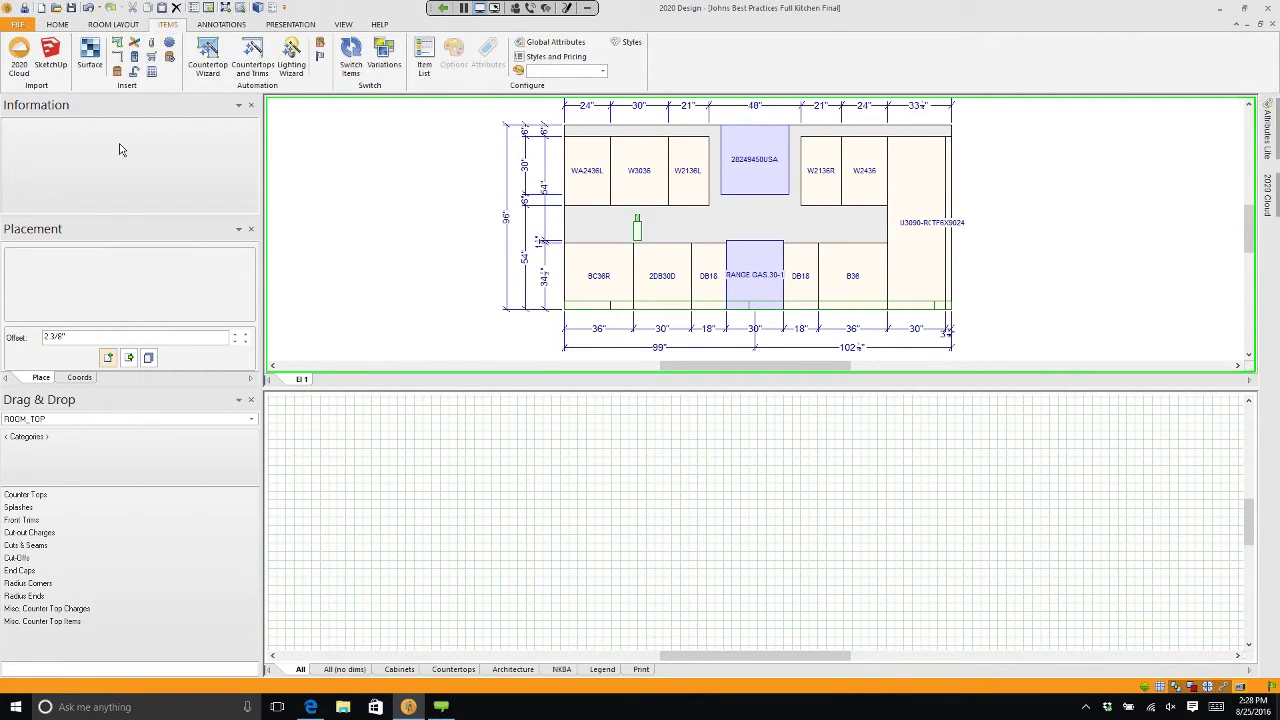
{"action": "left_click", "coordinate": [90, 55]}
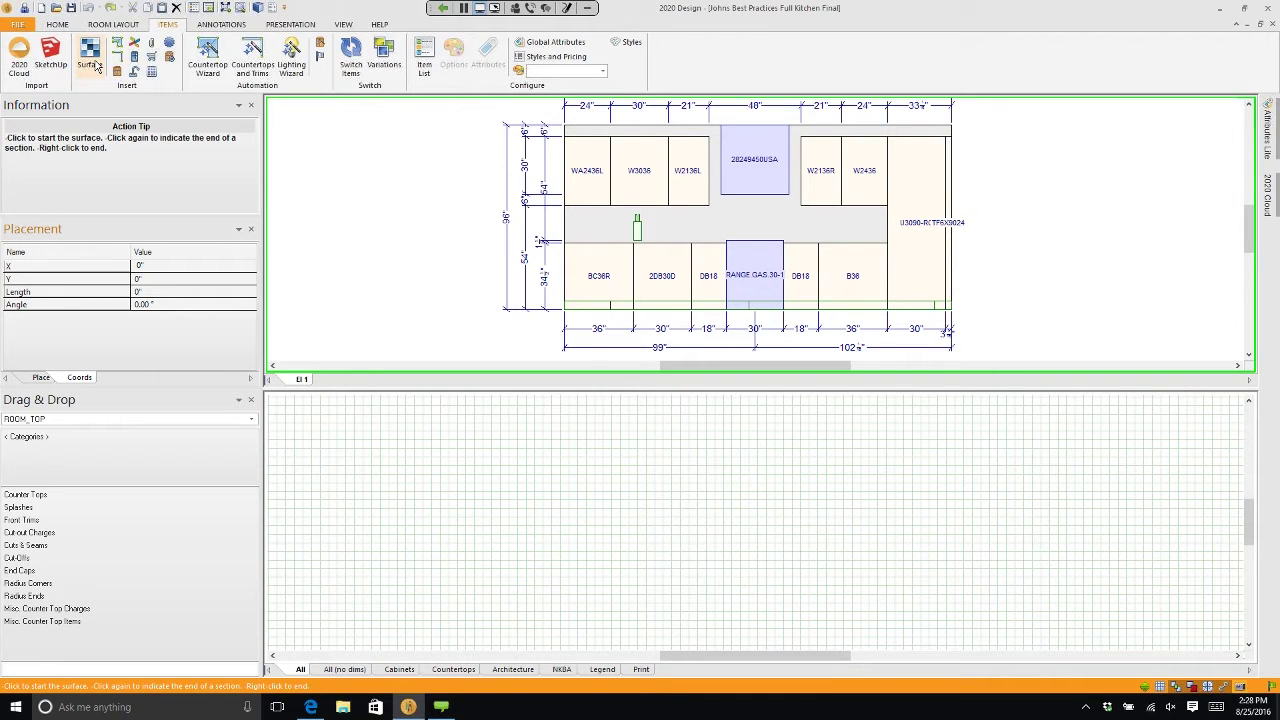
Step: Outline the stepped backsplash from the left wall, up behind the hood, to the tall cabinet
{"action": "left_click", "coordinate": [563, 242]}
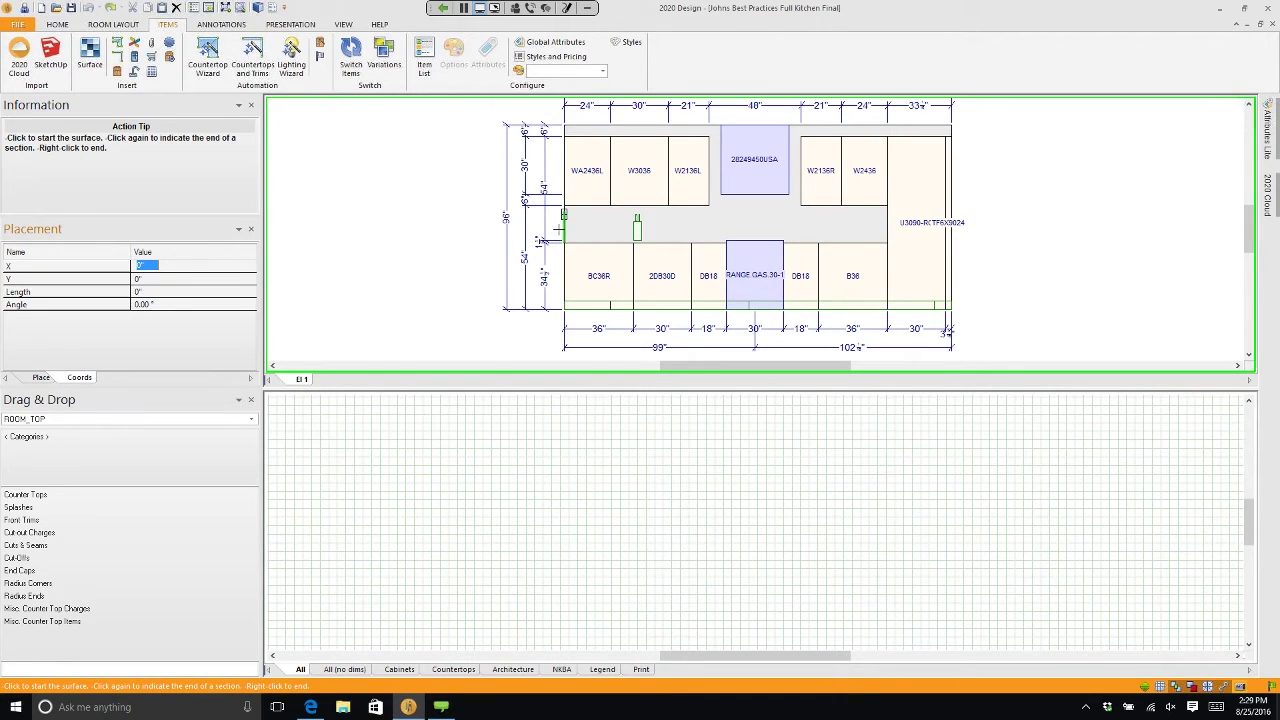
{"action": "left_click", "coordinate": [563, 206]}
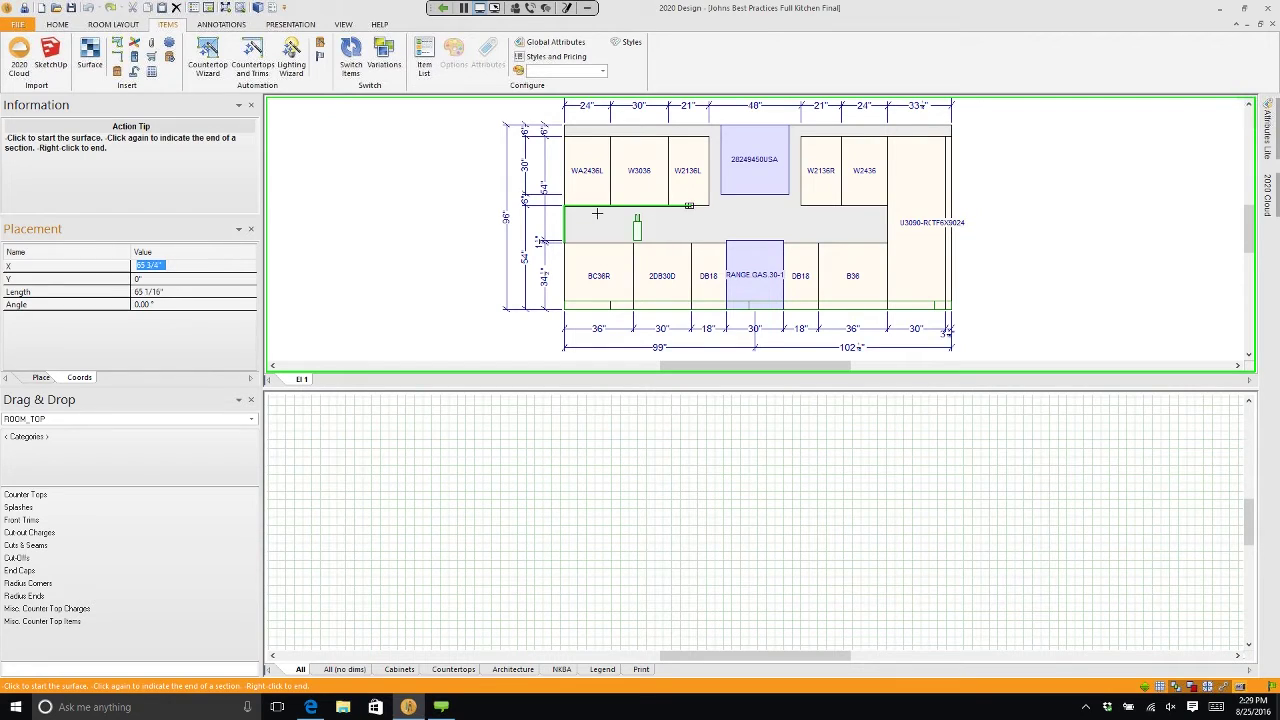
{"action": "left_click", "coordinate": [709, 206]}
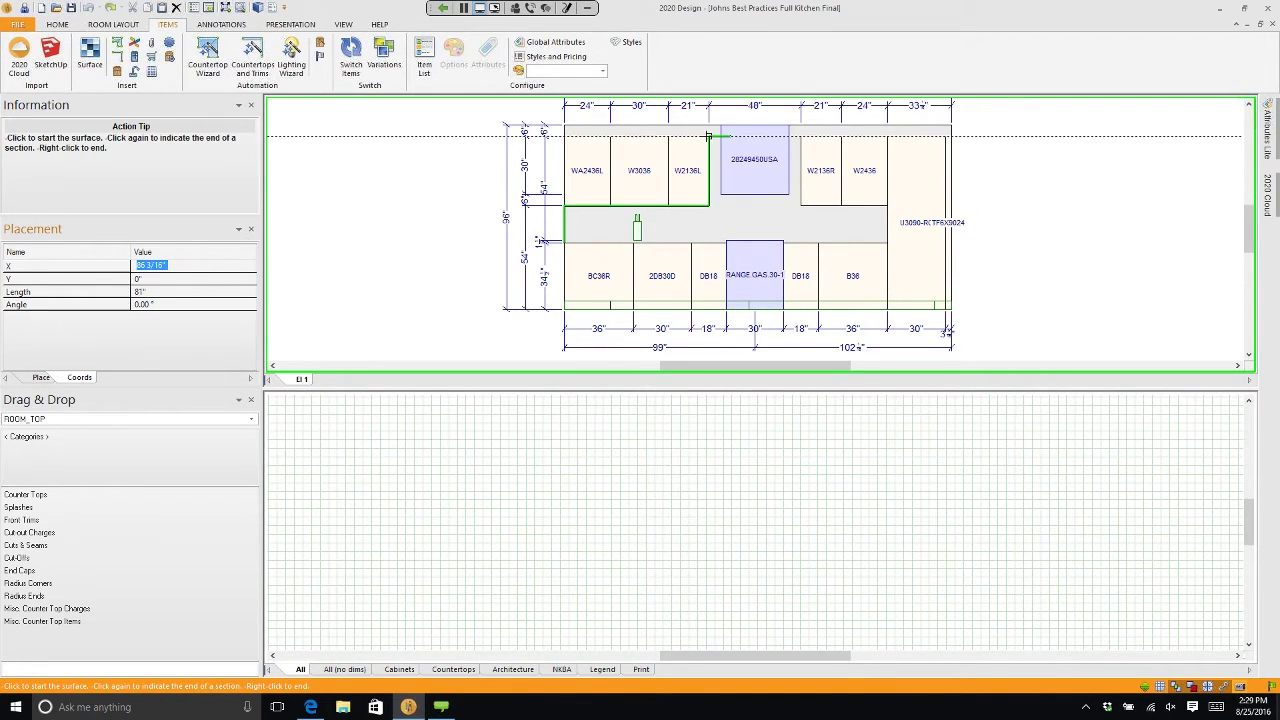
{"action": "left_click", "coordinate": [709, 136]}
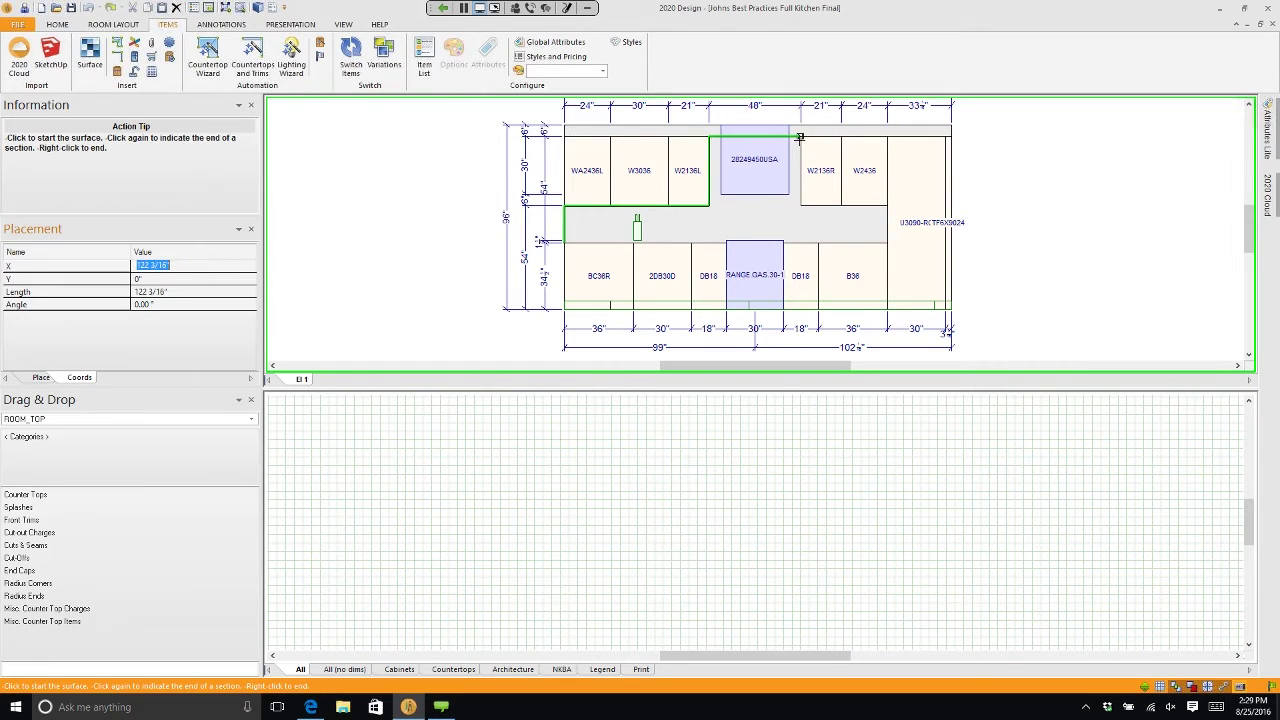
{"action": "left_click", "coordinate": [800, 136]}
{"action": "left_click", "coordinate": [800, 205]}
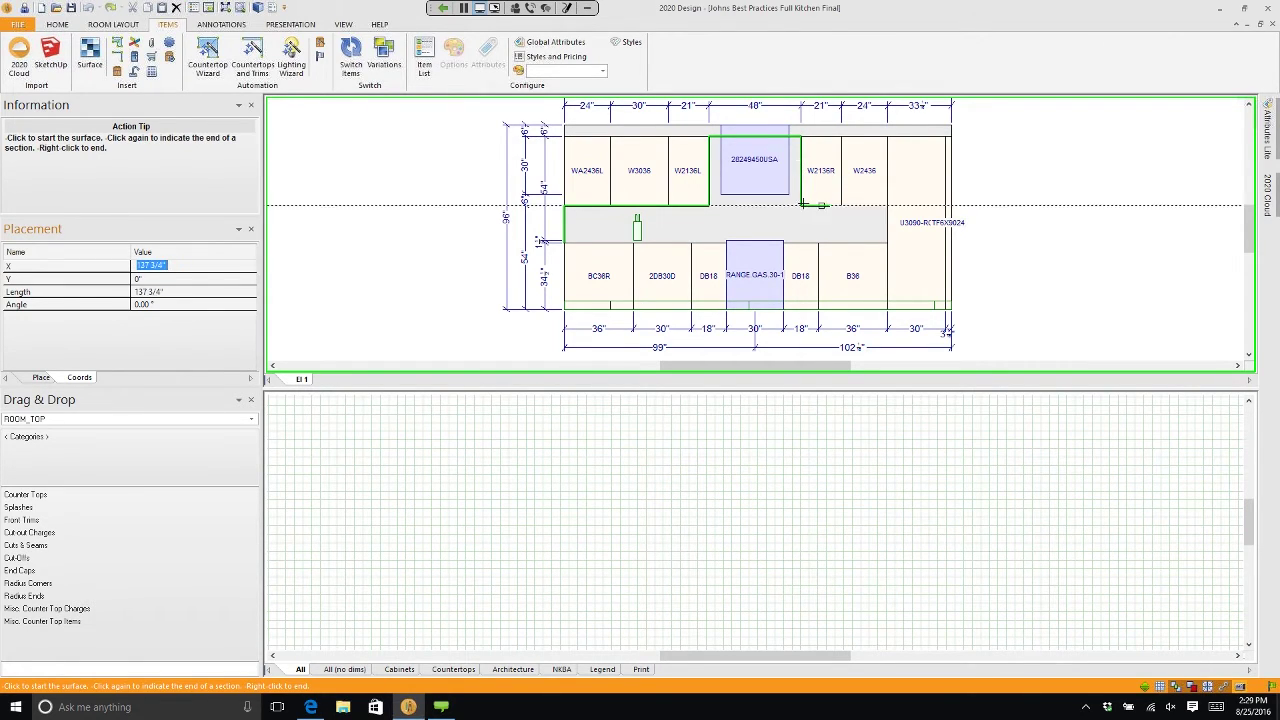
{"action": "left_click", "coordinate": [887, 205]}
{"action": "left_click", "coordinate": [887, 241]}
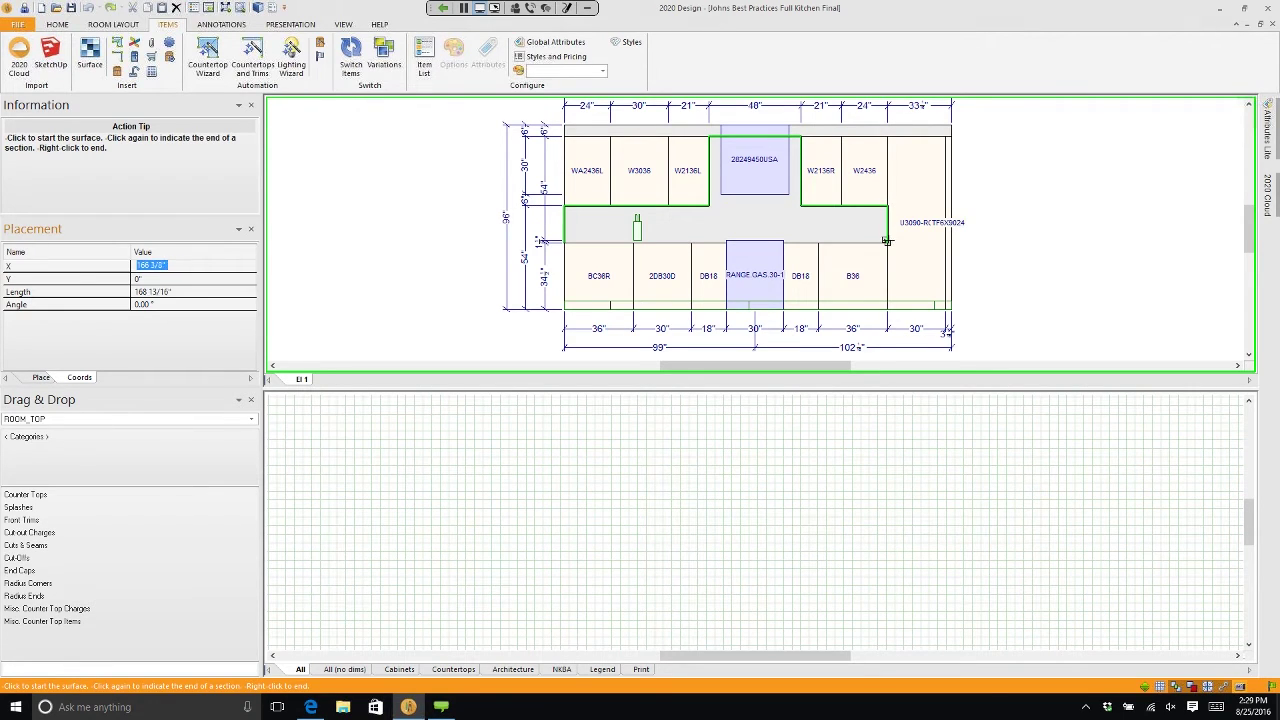
{"action": "left_click", "coordinate": [564, 241]}
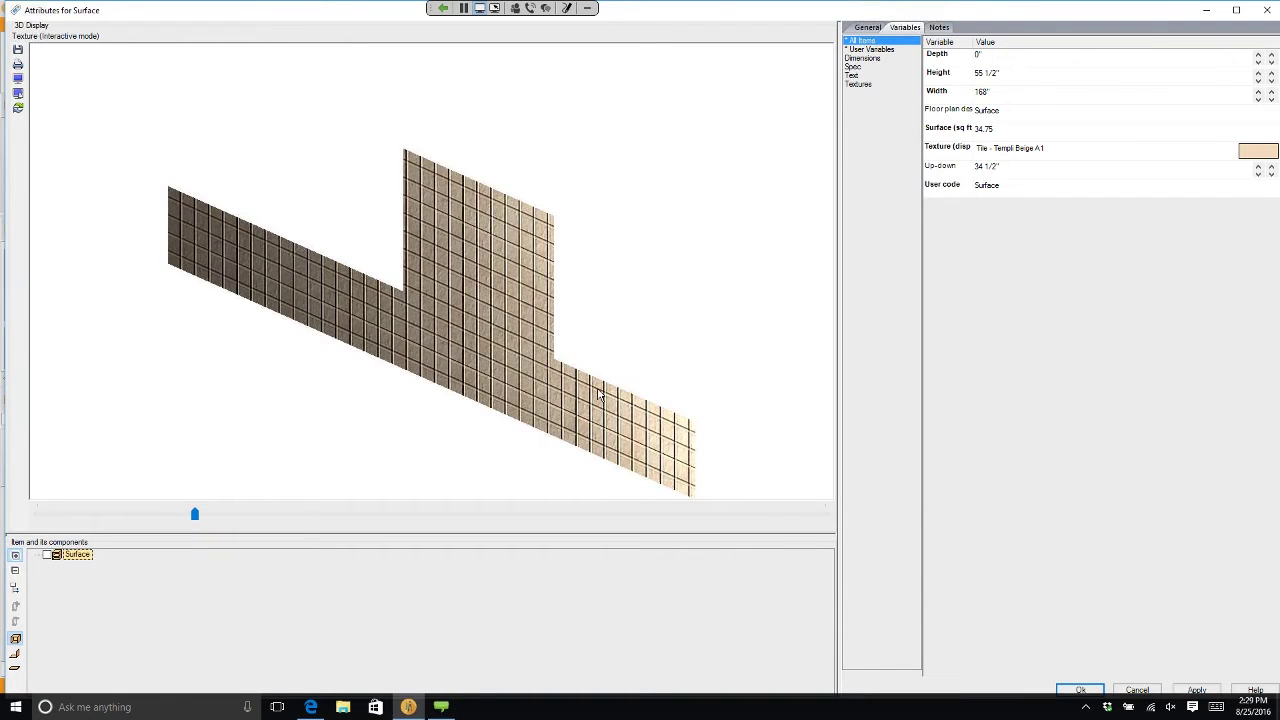
Step: Orbit the Templi Beige tiled surface preview frontally and open its texture chooser
{"action": "left_click_drag", "start_coordinate": [598, 395], "coordinate": [560, 371]}
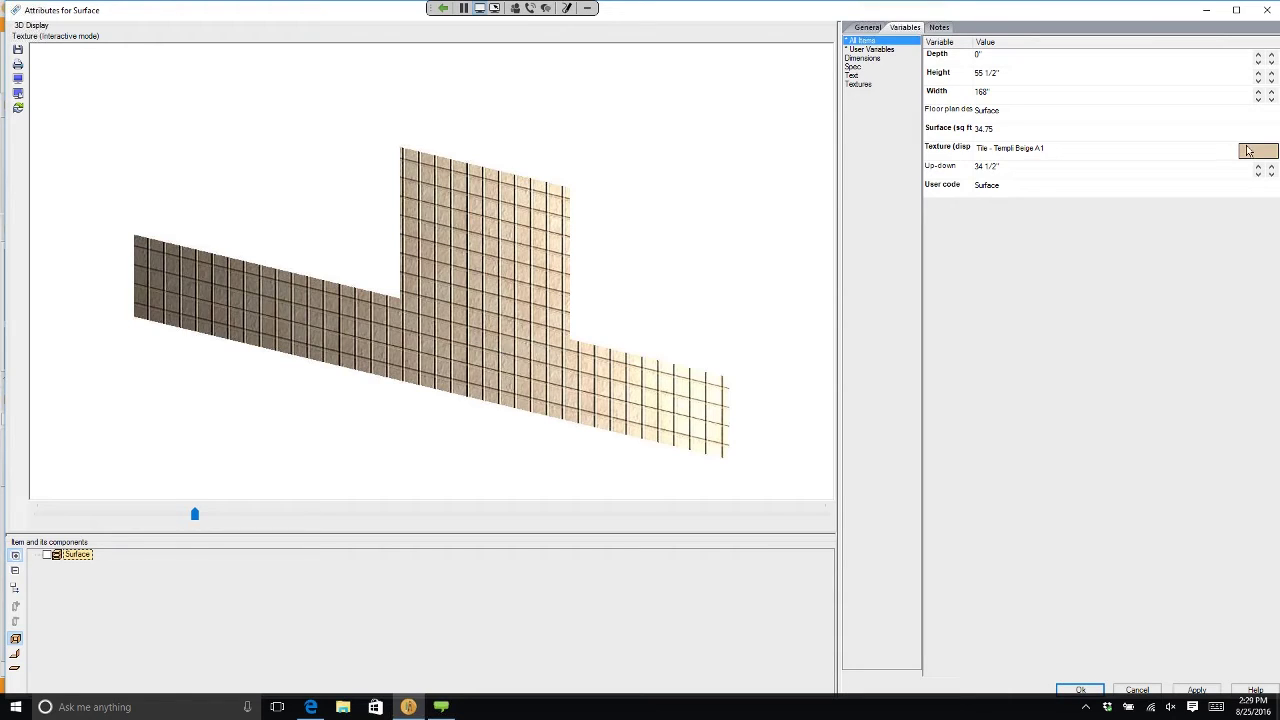
{"action": "left_click", "coordinate": [1252, 151]}
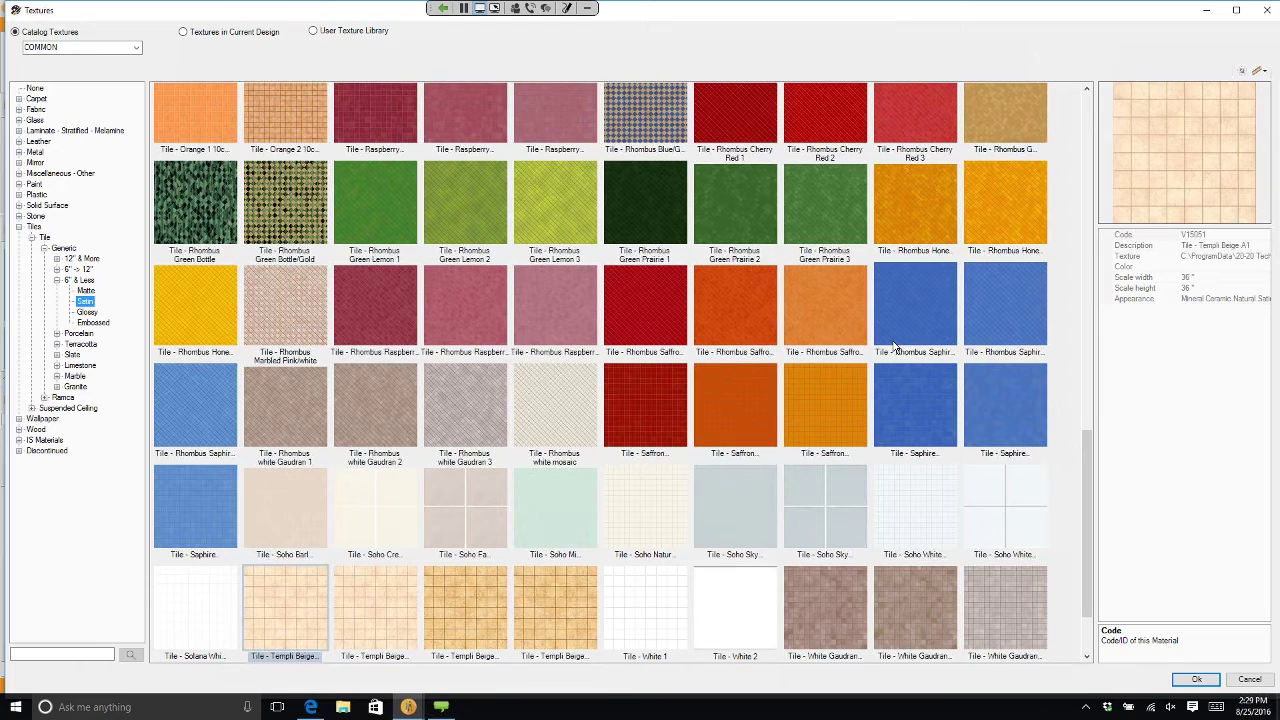
Step: Scroll through the generic satin 6" & Less tile textures, then switch to the User Texture Library
{"action": "left_click", "coordinate": [1092, 458]}
{"action": "left_click_drag", "start_coordinate": [1092, 459], "coordinate": [1073, 316]}
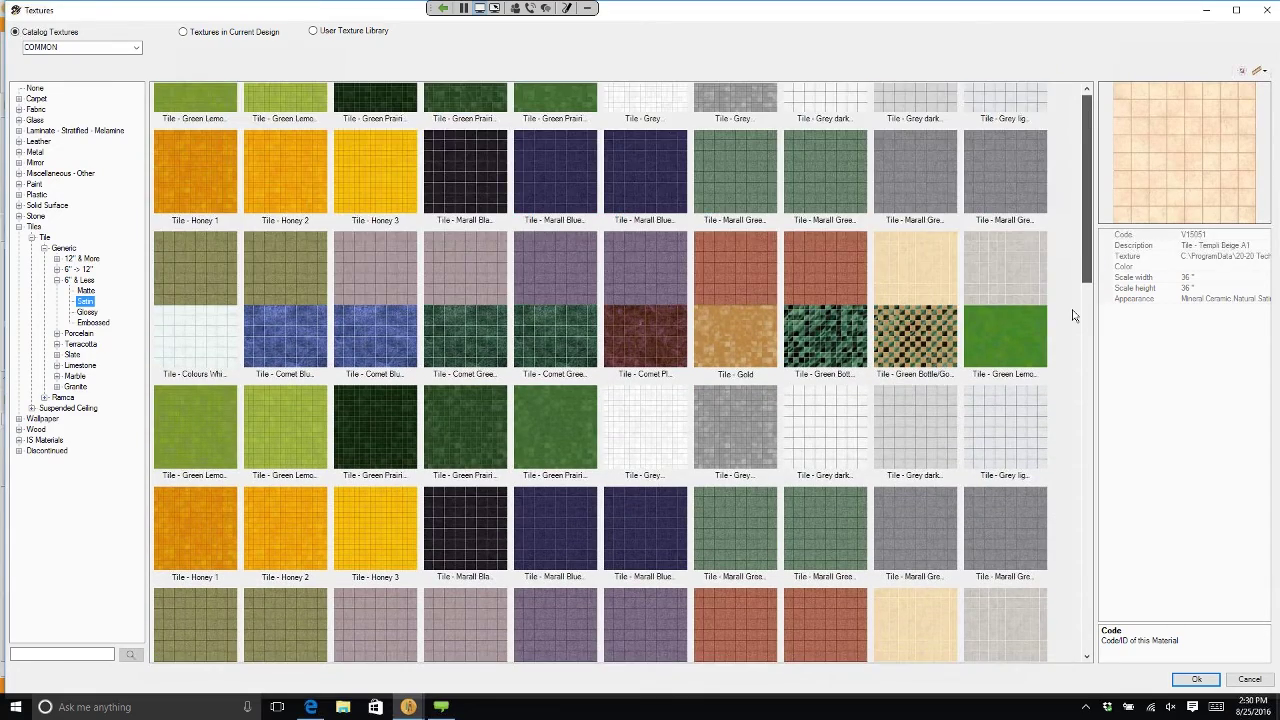
{"action": "scroll", "coordinate": [1073, 316], "scroll_direction": "down", "scroll_amount": 3}
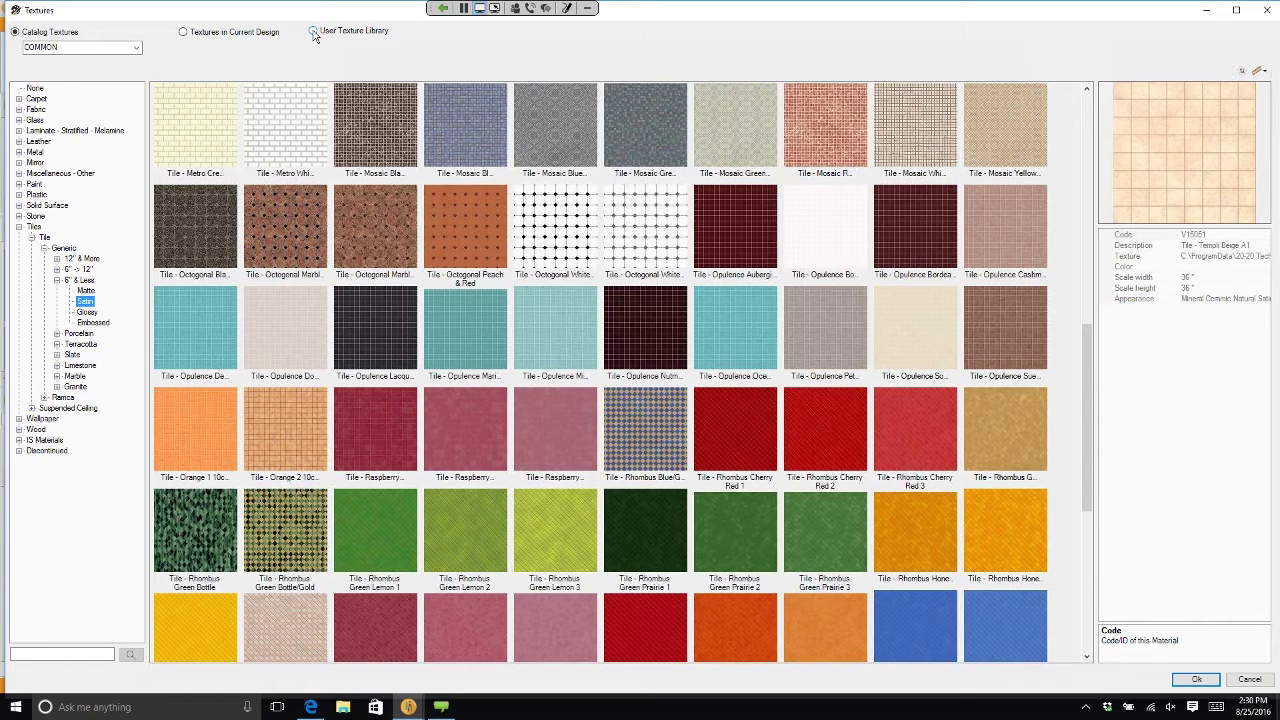
{"action": "left_click", "coordinate": [313, 31]}
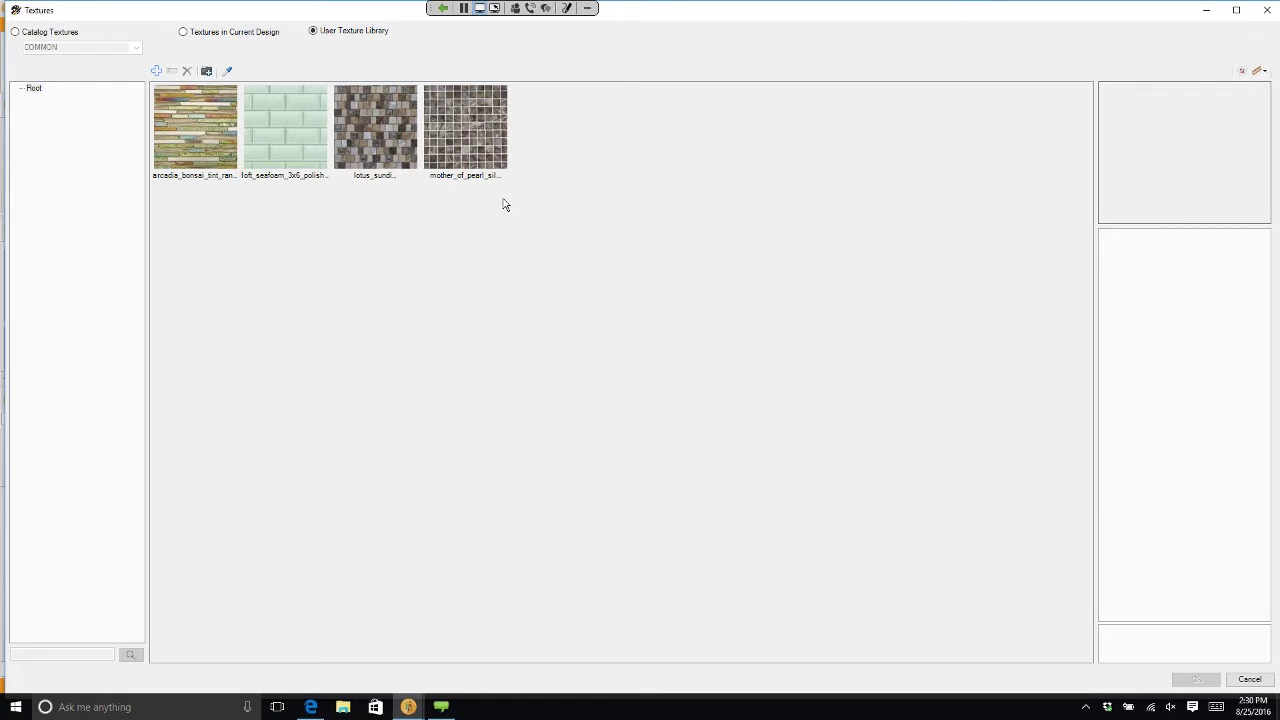
{"action": "left_click", "coordinate": [470, 135]}
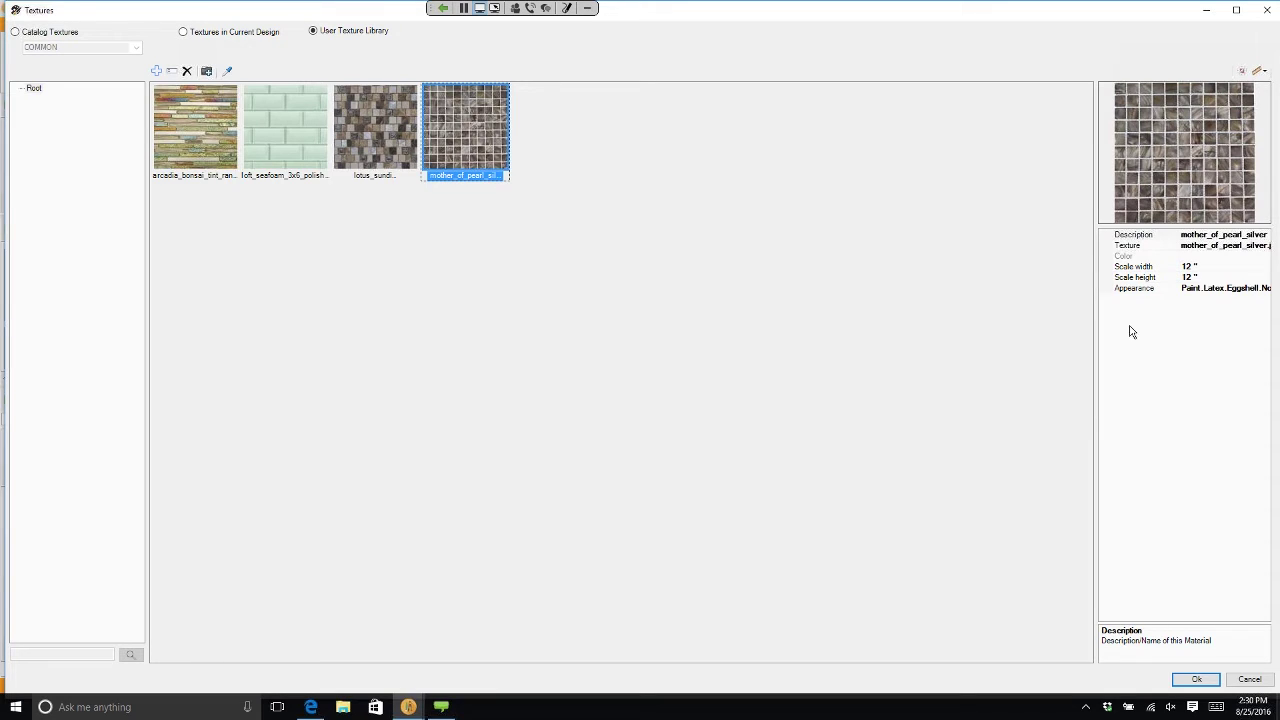
{"action": "left_click", "coordinate": [1201, 267]}
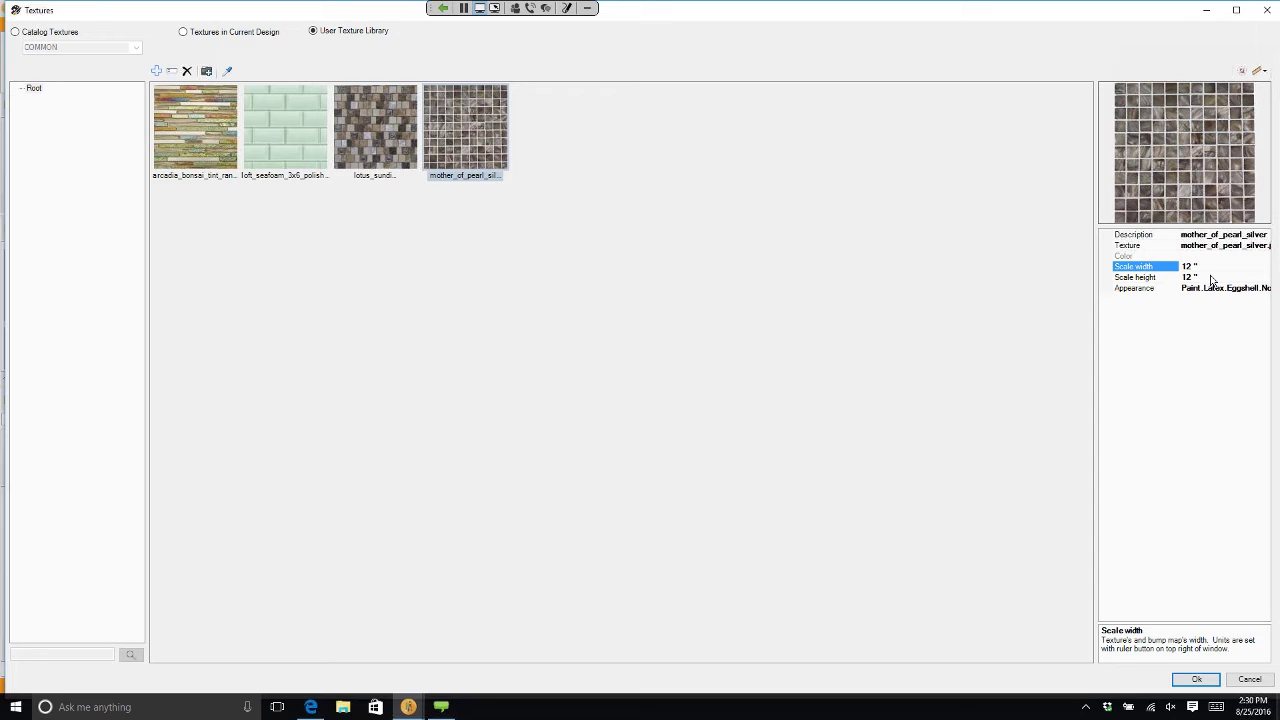
{"action": "left_click", "coordinate": [1222, 290]}
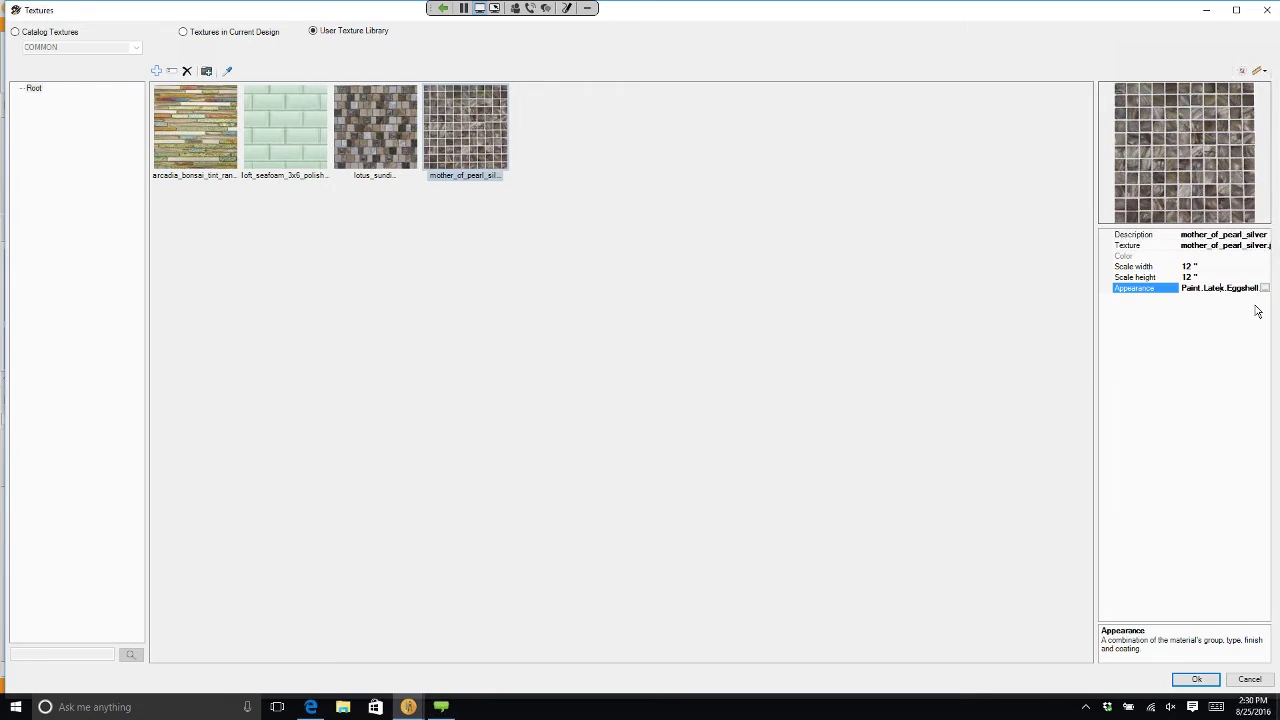
{"action": "left_click", "coordinate": [1265, 288]}
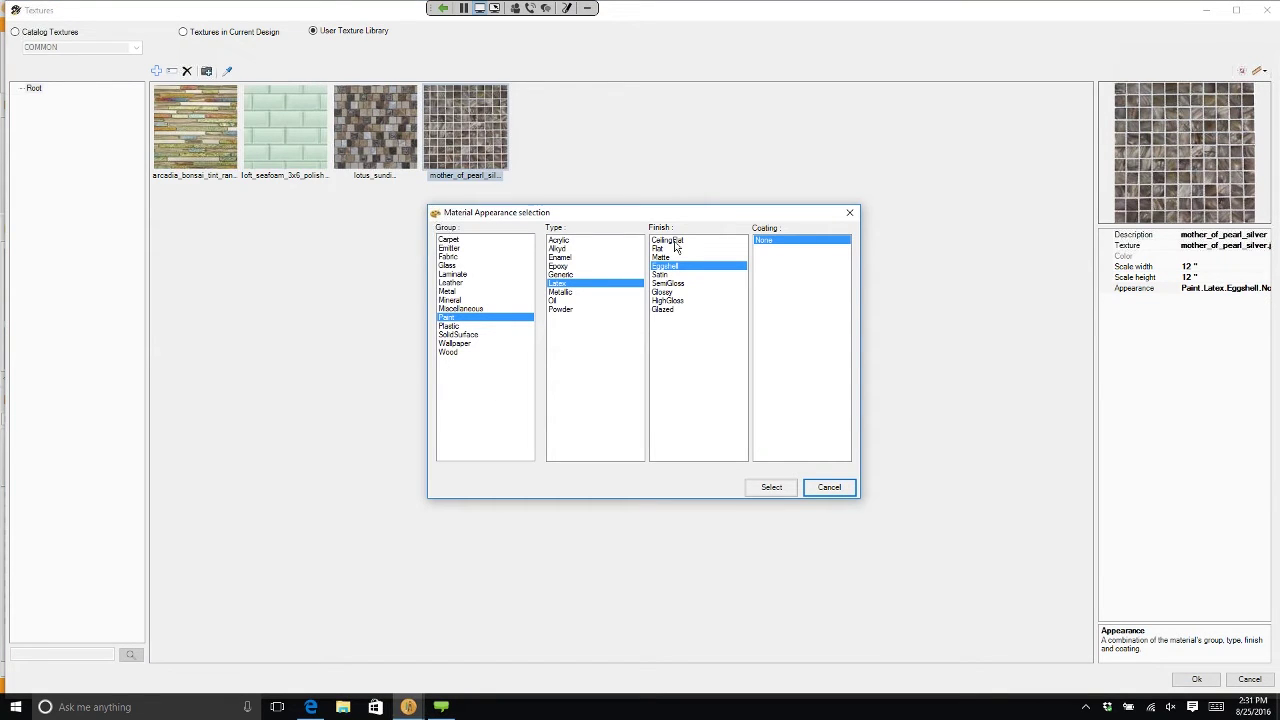
{"action": "left_click", "coordinate": [827, 487]}
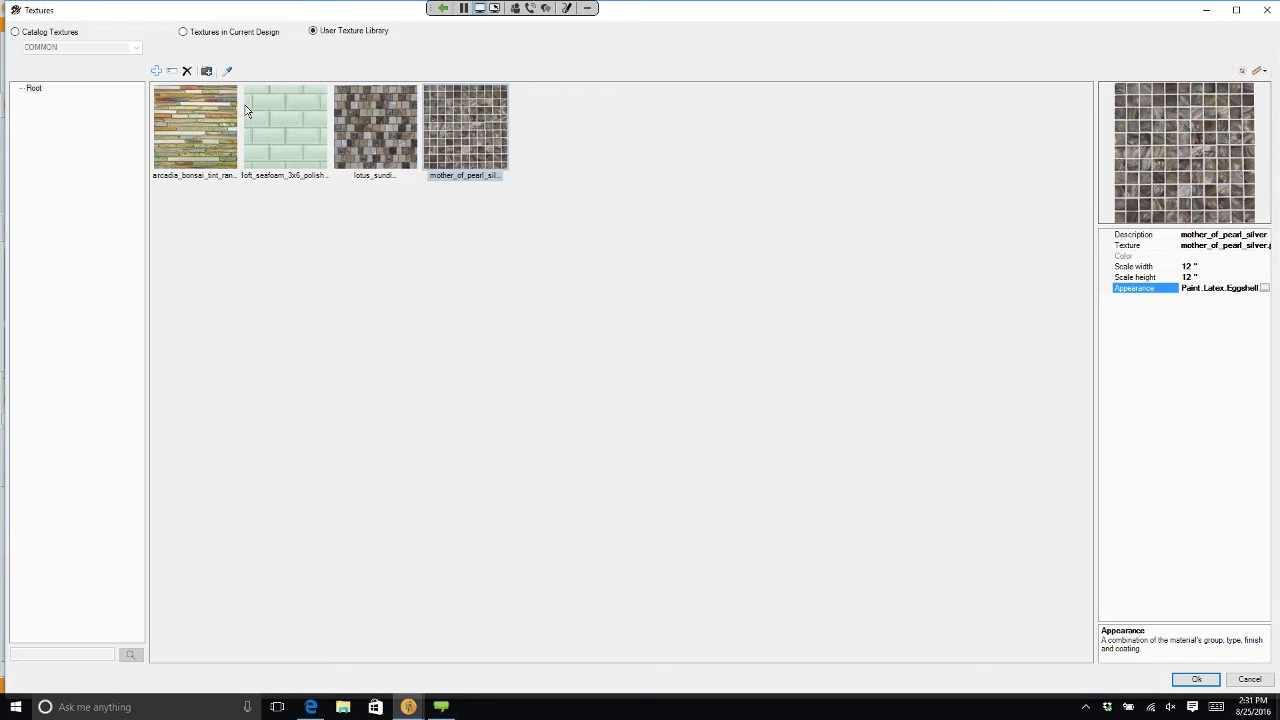
{"action": "left_click", "coordinate": [206, 72]}
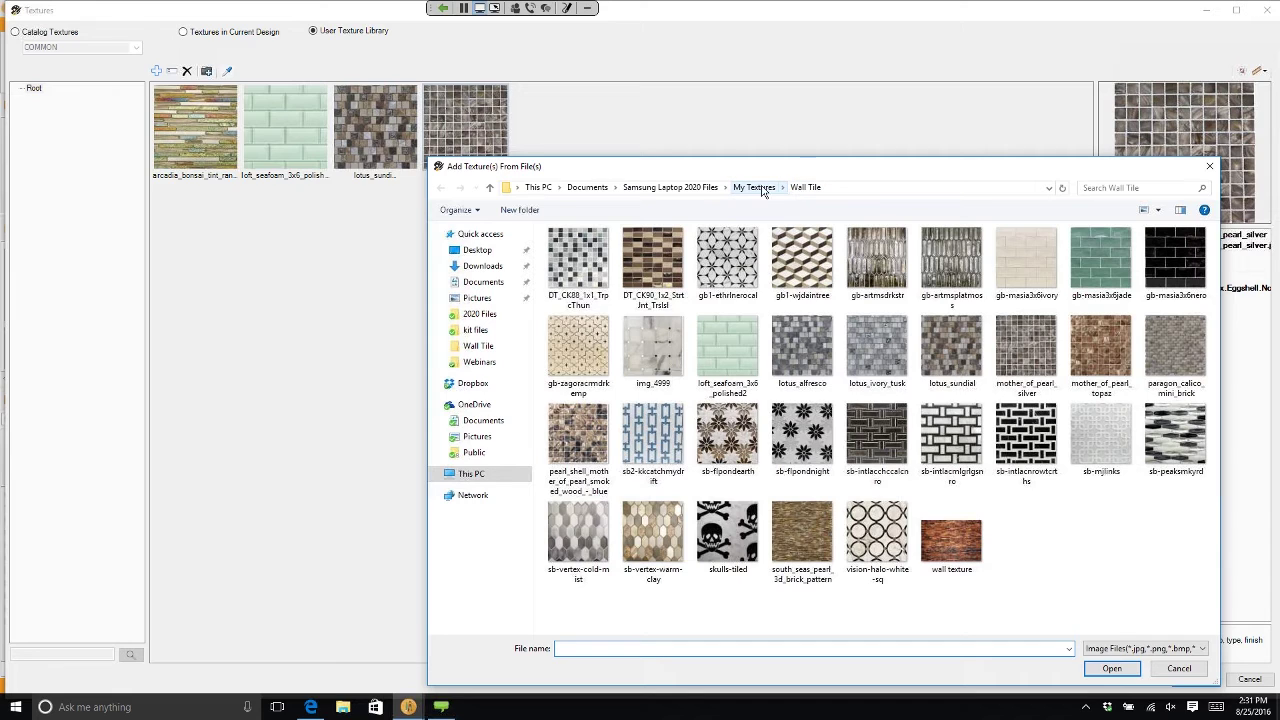
Step: Import DT_CK88_1x1_TrpcThun from My Textures > Wall Tile and apply it to the surface
{"action": "left_click", "coordinate": [756, 187]}
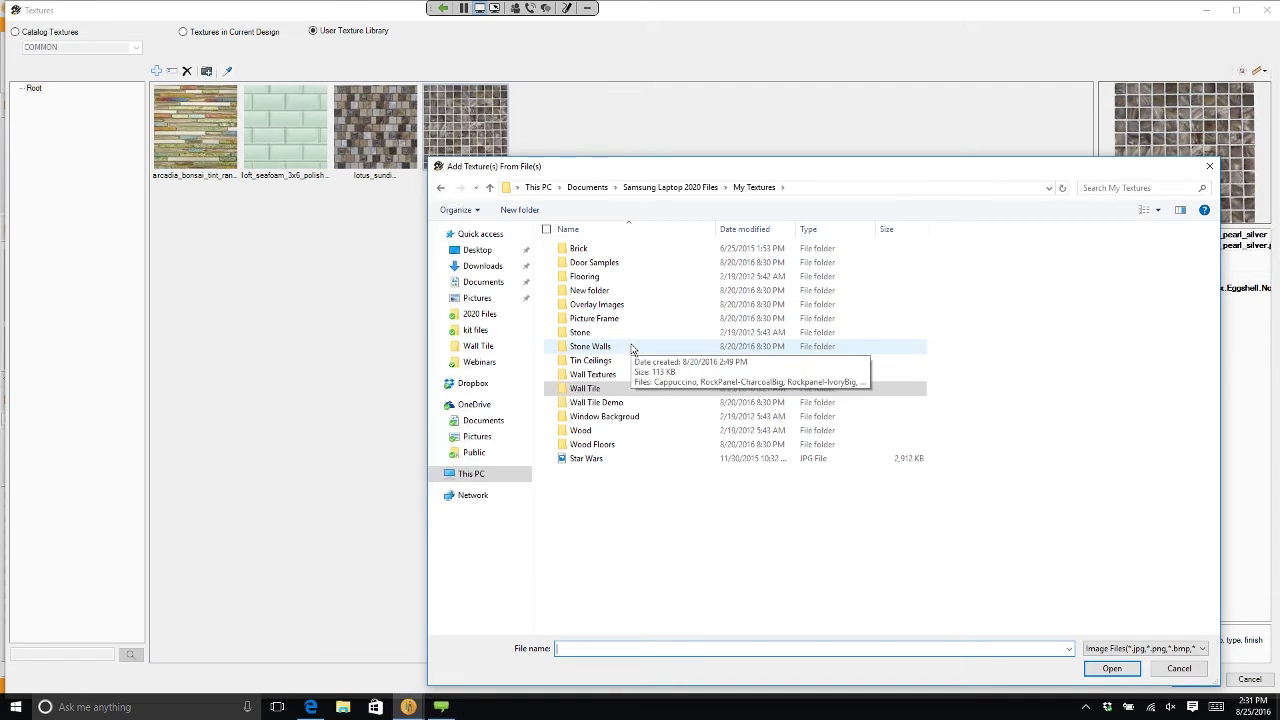
{"action": "double_click", "coordinate": [622, 390]}
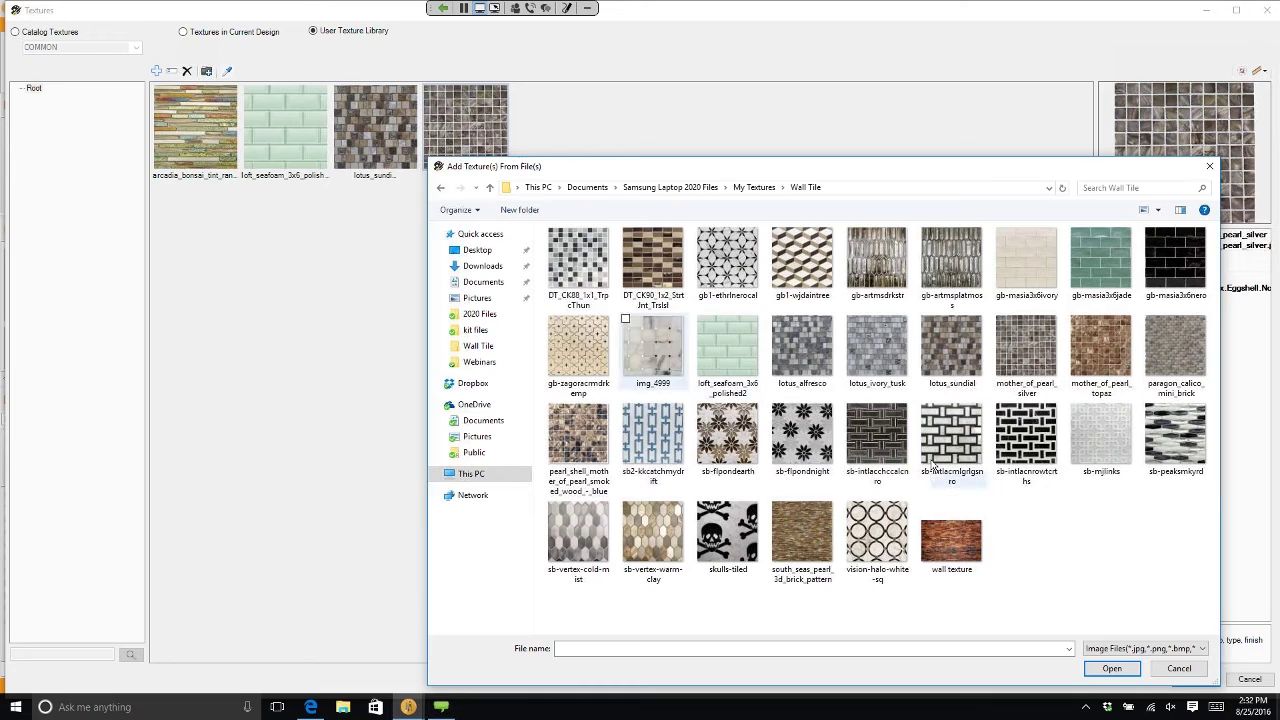
{"action": "left_click", "coordinate": [594, 268]}
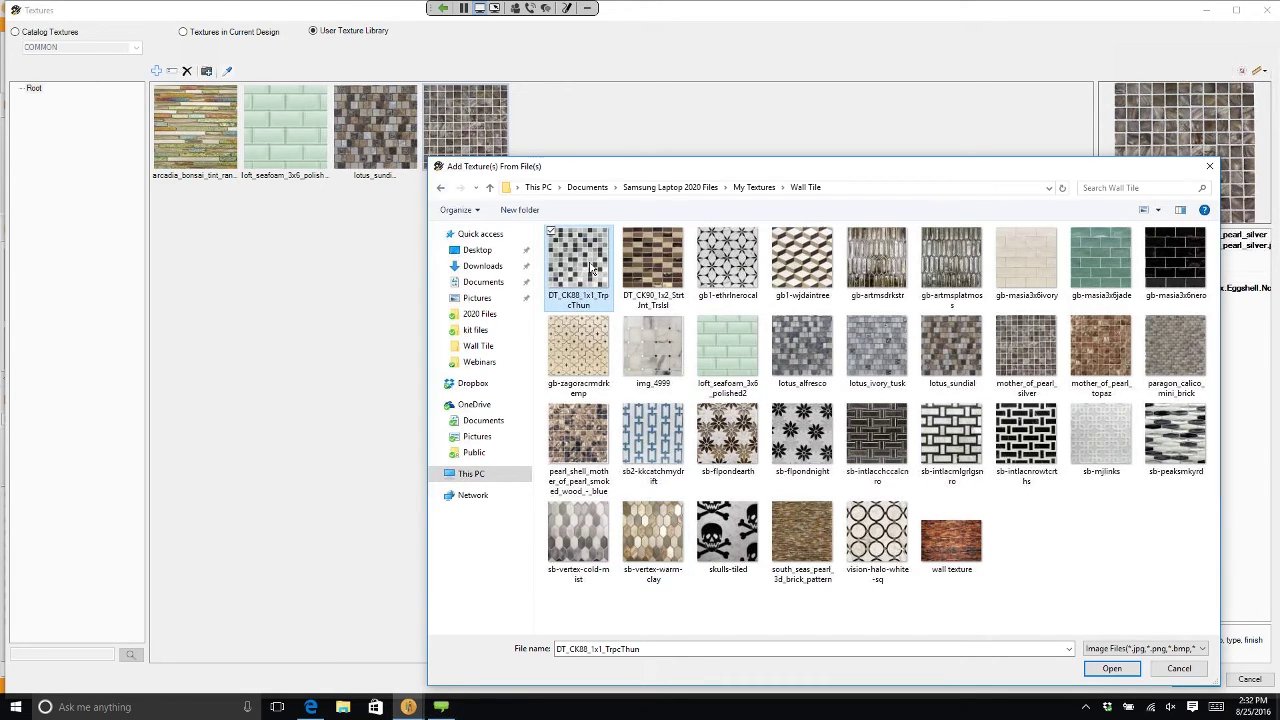
{"action": "key", "text": "Return"}
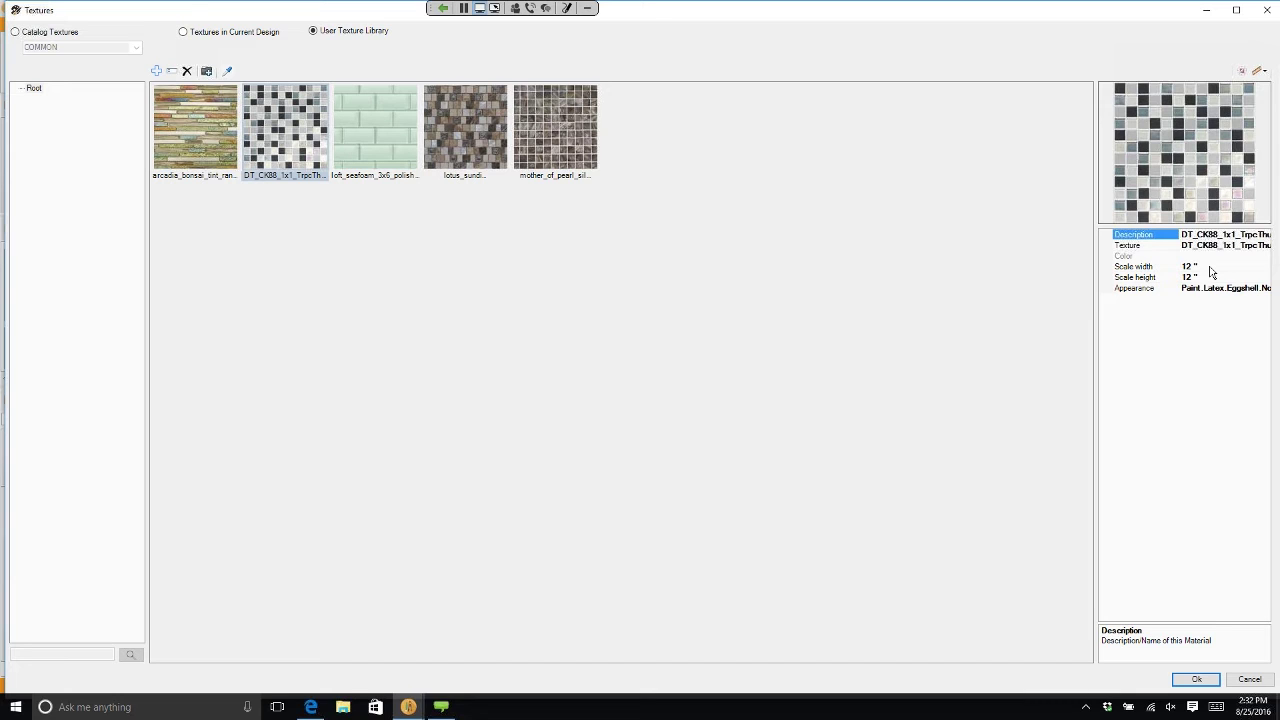
{"action": "left_click", "coordinate": [1196, 679]}
Step: Check the mosaic tiles in the preview, accept the surface attributes, and launch the Rendering Module
{"action": "left_click_drag", "start_coordinate": [640, 430], "coordinate": [560, 360]}
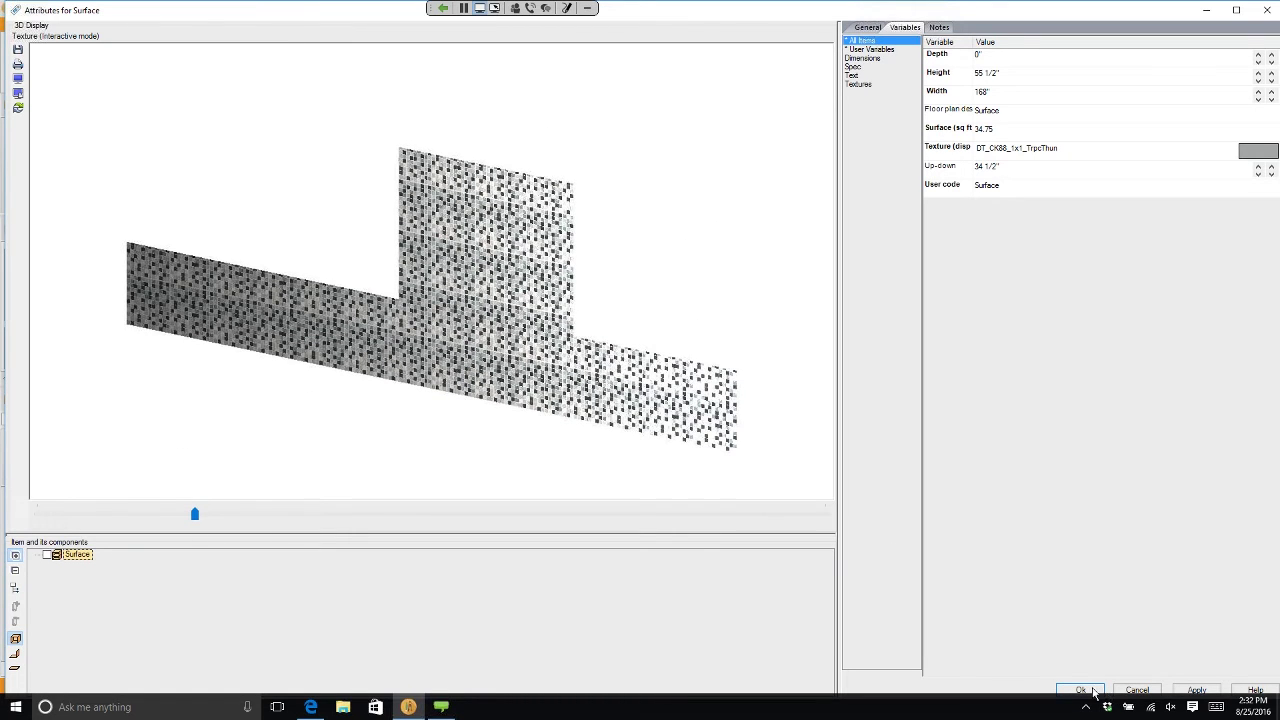
{"action": "left_click", "coordinate": [1091, 691]}
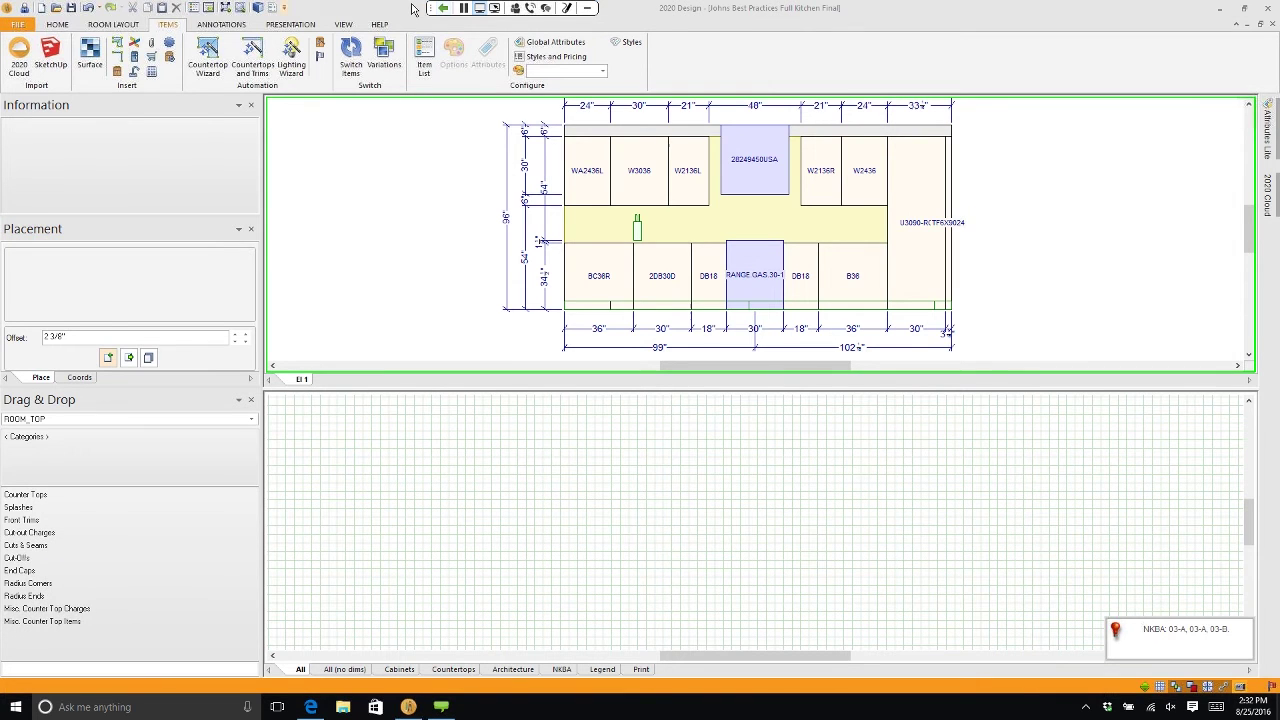
{"action": "left_click", "coordinate": [257, 7]}
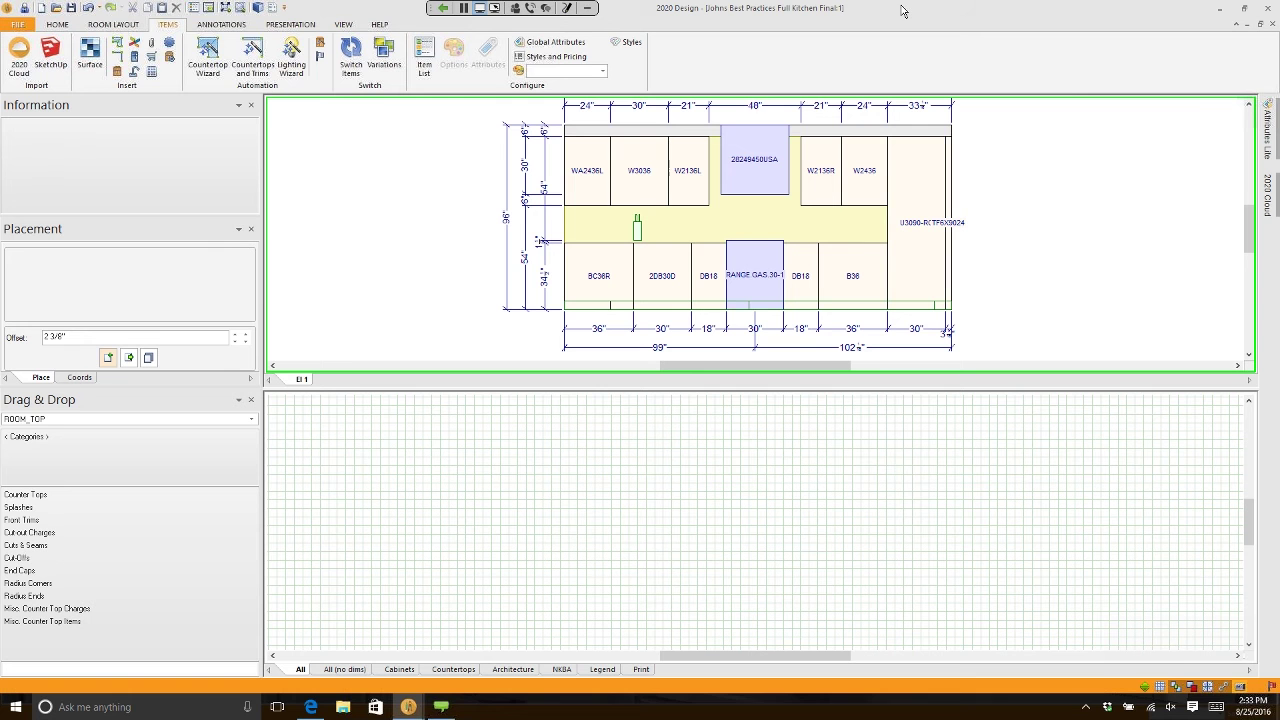
Step: Show TileBar's Glass Tiles for Backsplash page in Edge and the first Arcadia tile's image menu
{"action": "left_click", "coordinate": [311, 707]}
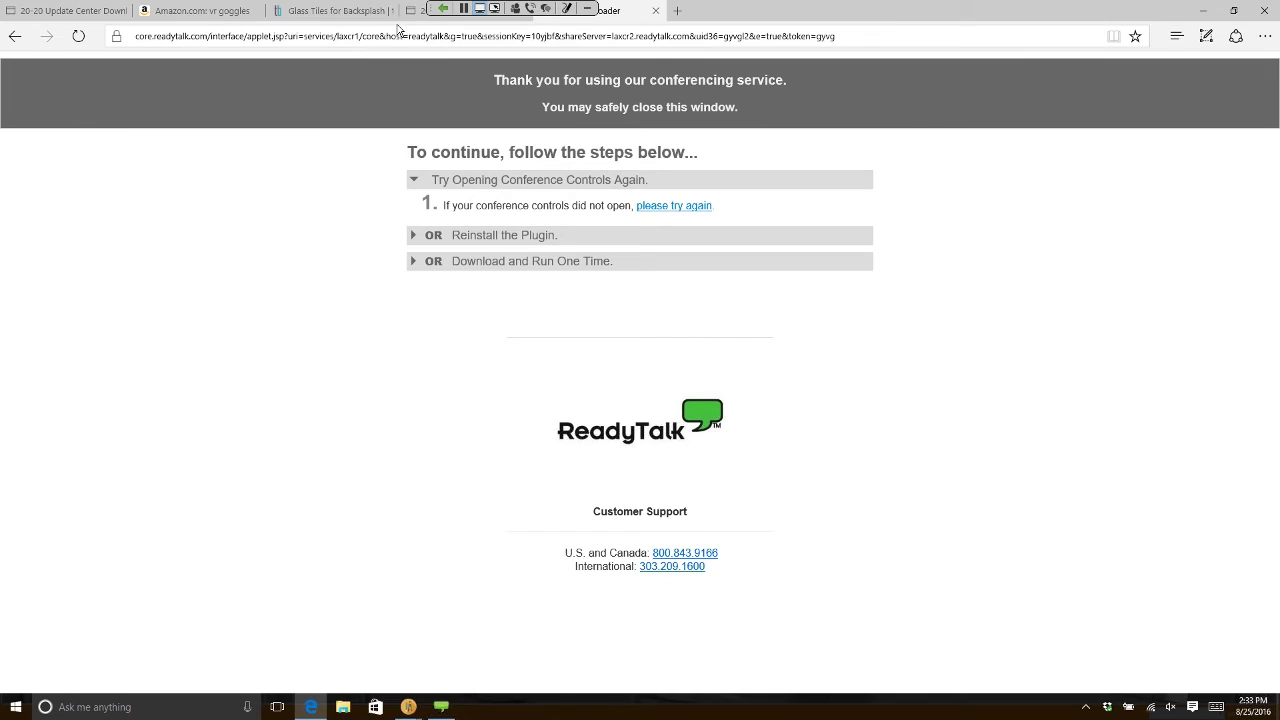
{"action": "left_click", "coordinate": [331, 12]}
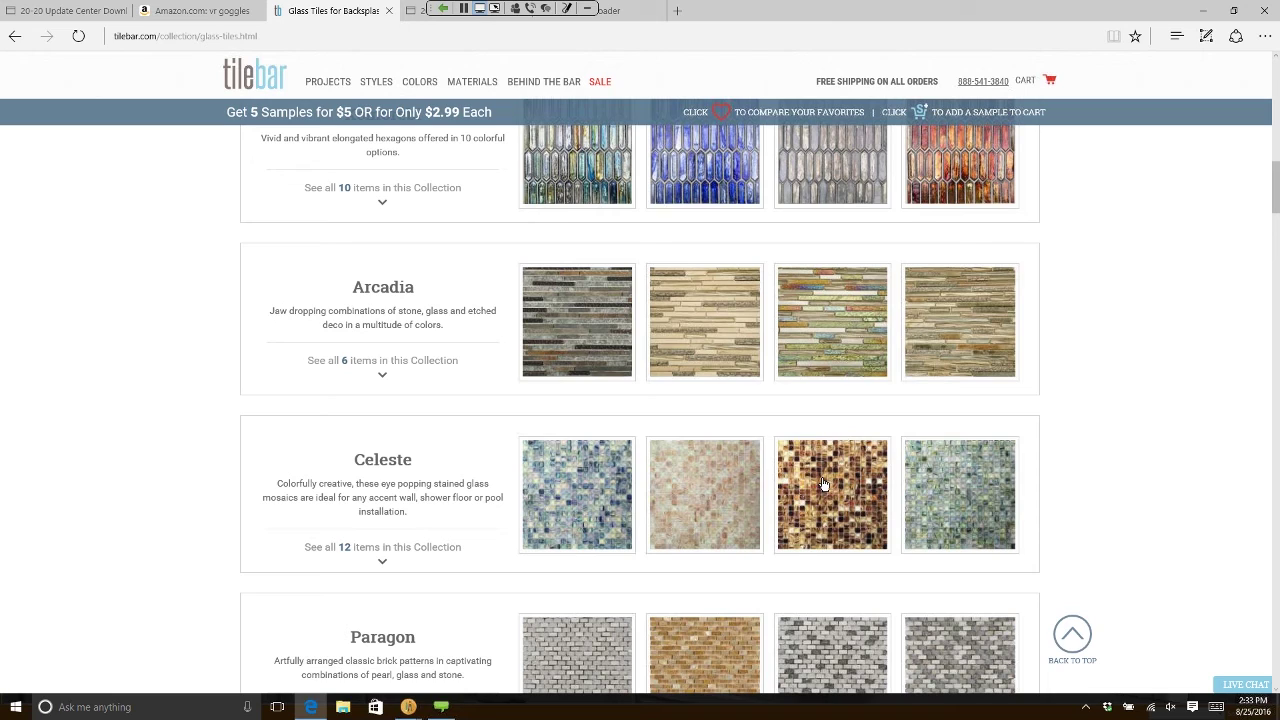
{"action": "right_click", "coordinate": [578, 305]}
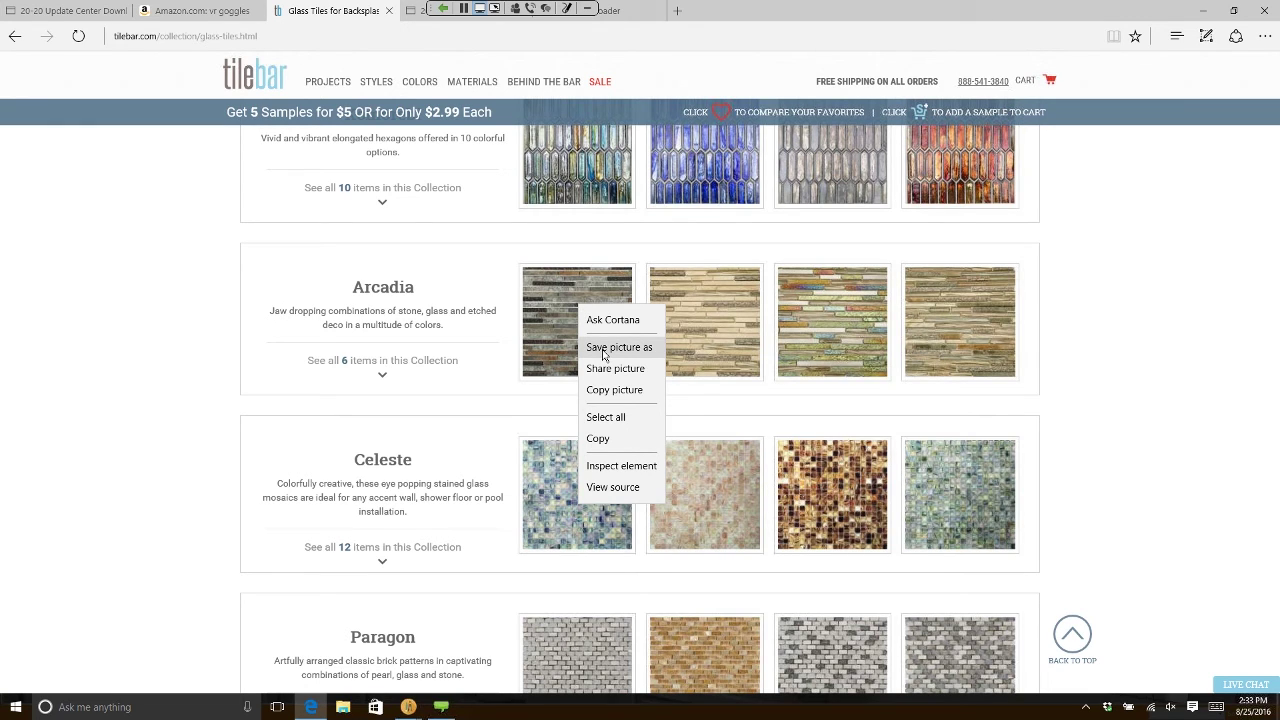
Step: Save the first Arcadia tile picture as arcadia_chinkapin_random_brick_1 JPEG in Wall Tile
{"action": "left_click", "coordinate": [603, 349]}
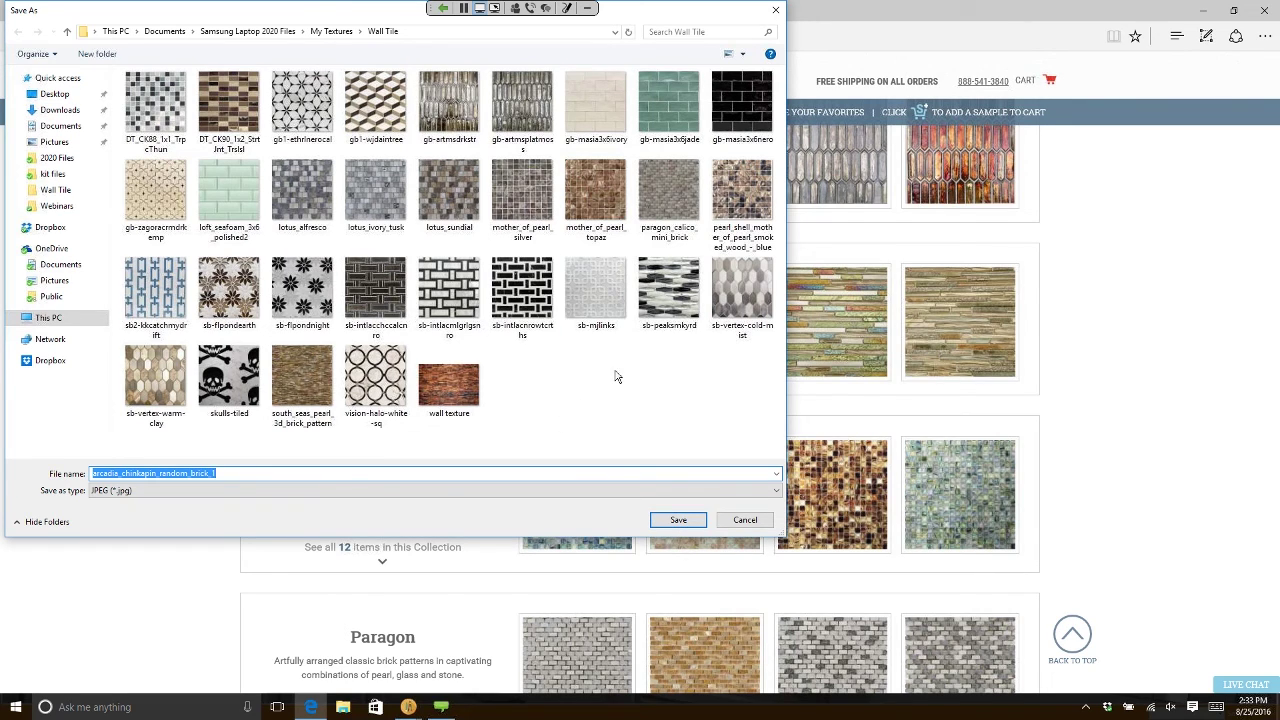
{"action": "left_click", "coordinate": [684, 521]}
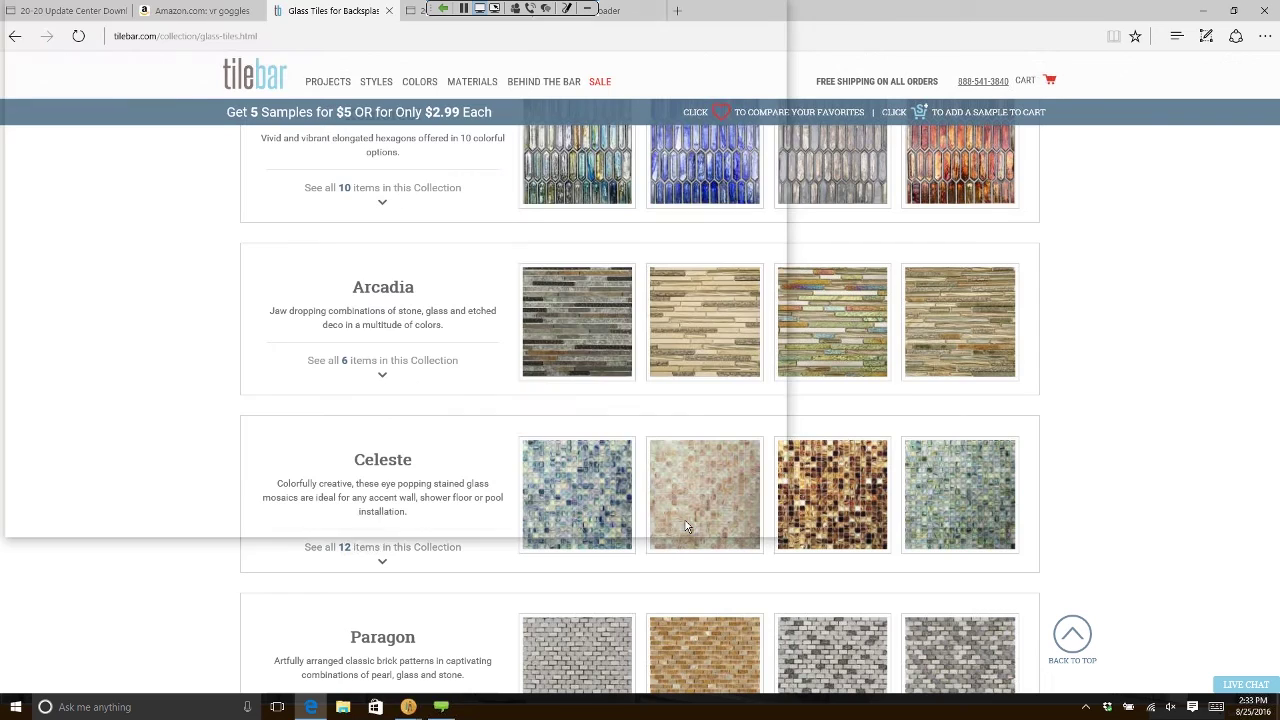